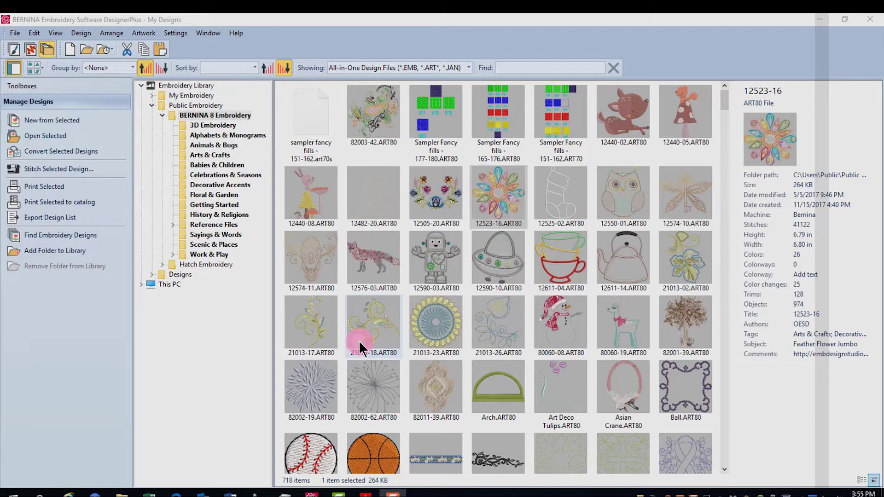
# Run Find Embroidery Designs to search the C:, D: and E: drives for design folders.
pyautogui.click(77, 238)
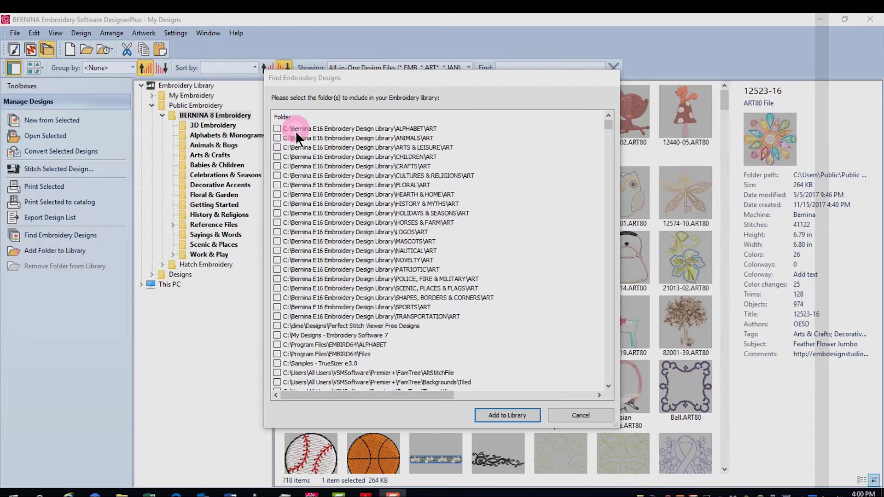
pyautogui.click(608, 386)
pyautogui.click(607, 385)
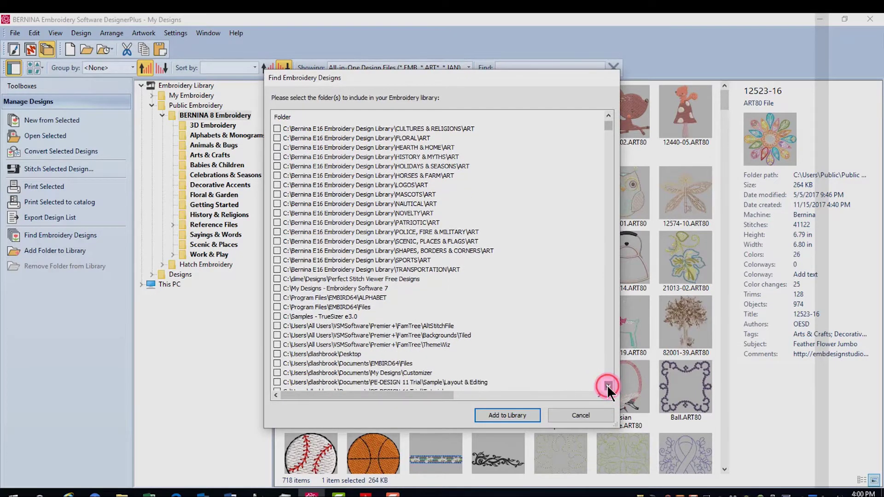
pyautogui.click(607, 385)
pyautogui.click(607, 385)
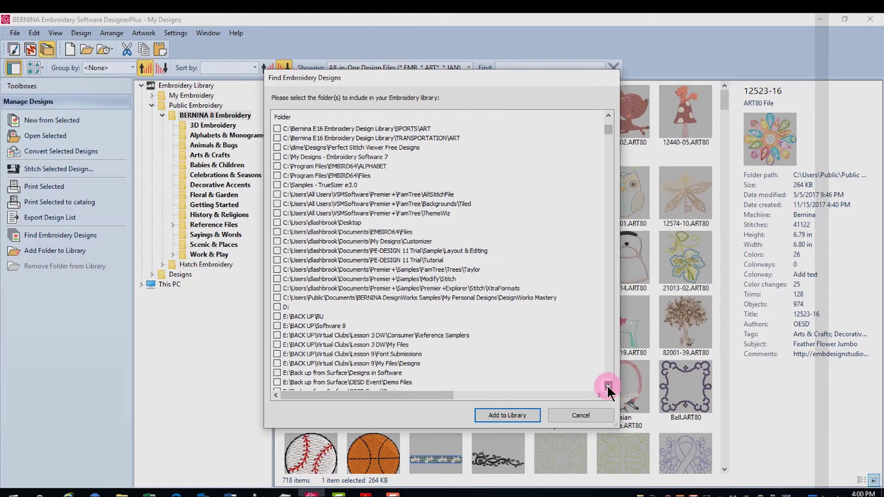
pyautogui.click(607, 385)
pyautogui.click(607, 386)
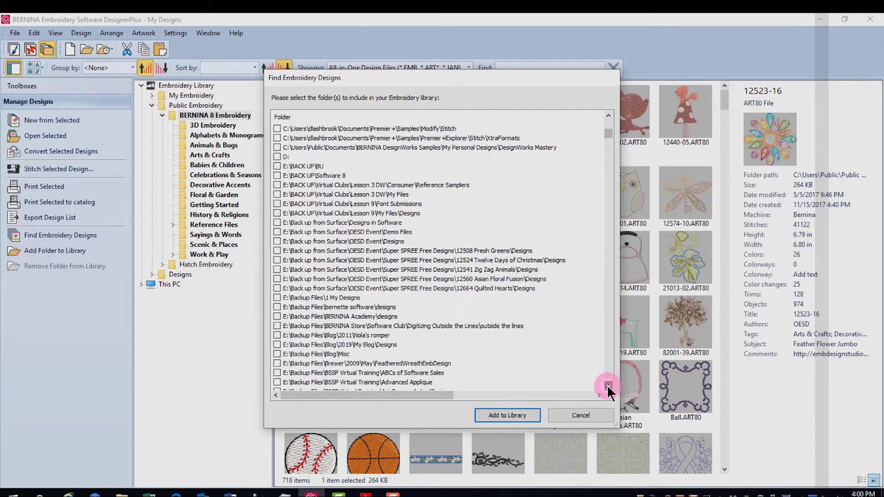
pyautogui.click(608, 385)
pyautogui.click(607, 384)
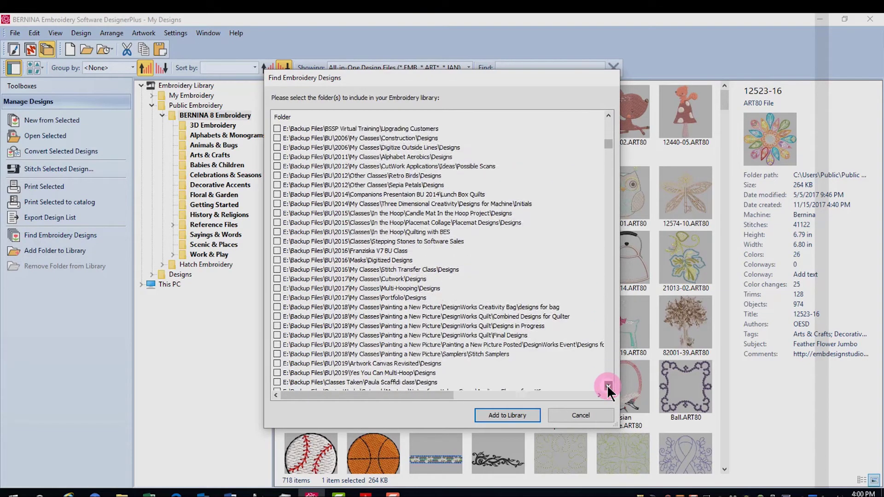
pyautogui.click(607, 385)
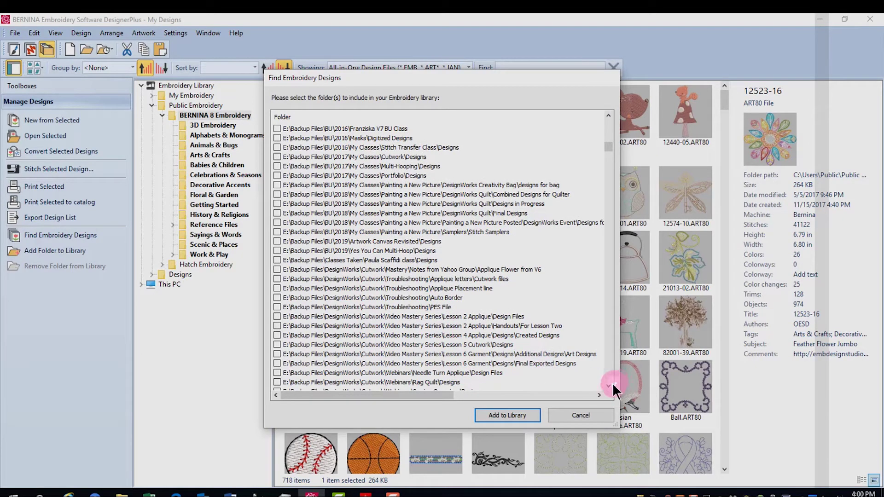
pyautogui.click(607, 385)
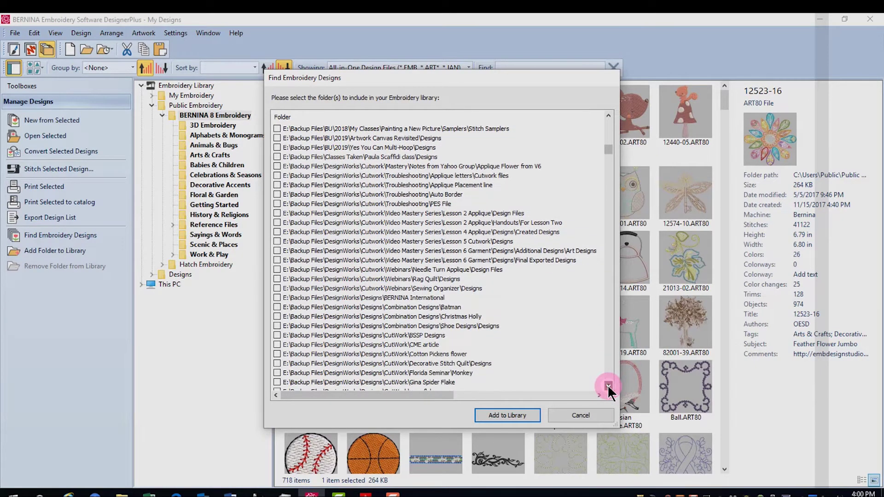
pyautogui.scroll(-20, 607, 385)
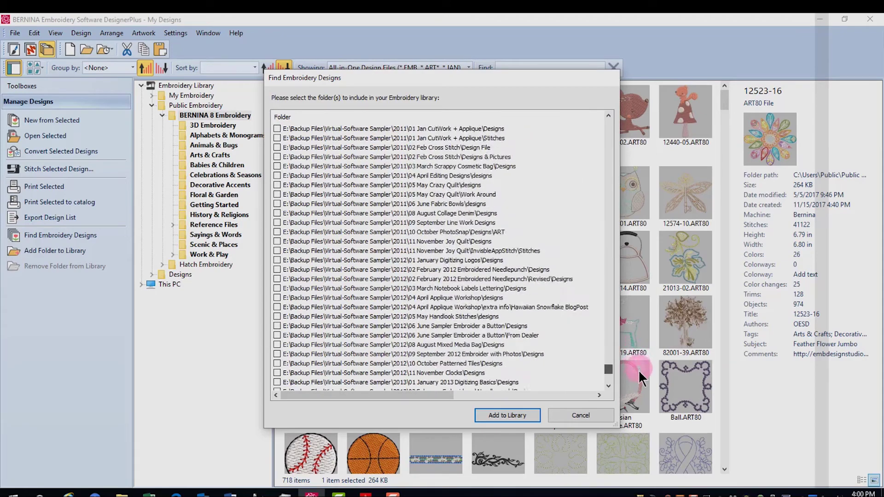
pyautogui.moveTo(608, 377); pyautogui.dragTo(599, 117)
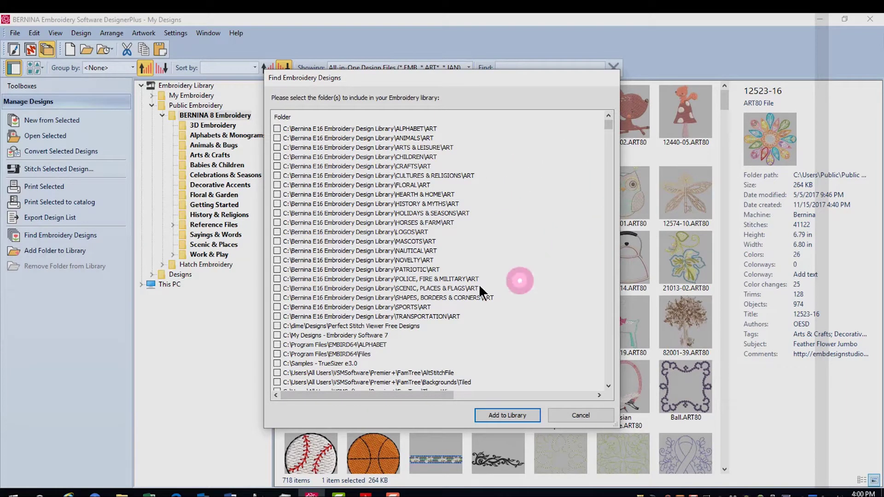
pyautogui.moveTo(609, 120); pyautogui.dragTo(610, 154)
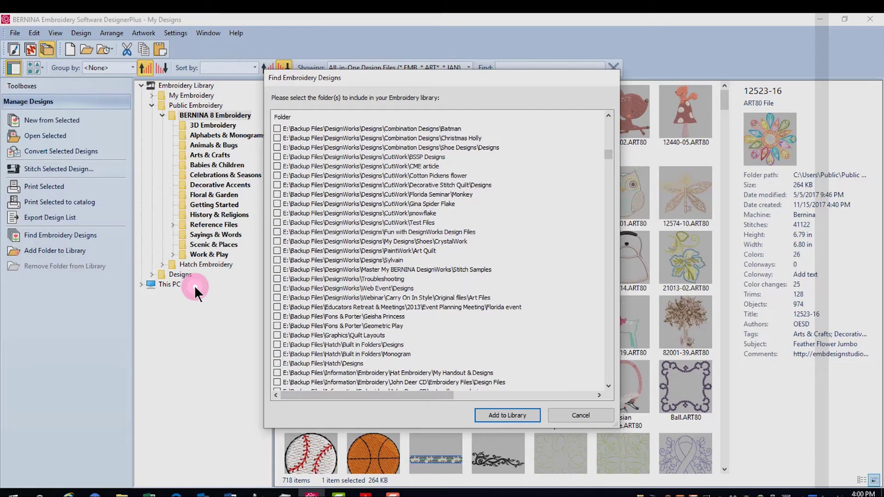
pyautogui.scroll(-5, 472, 309)
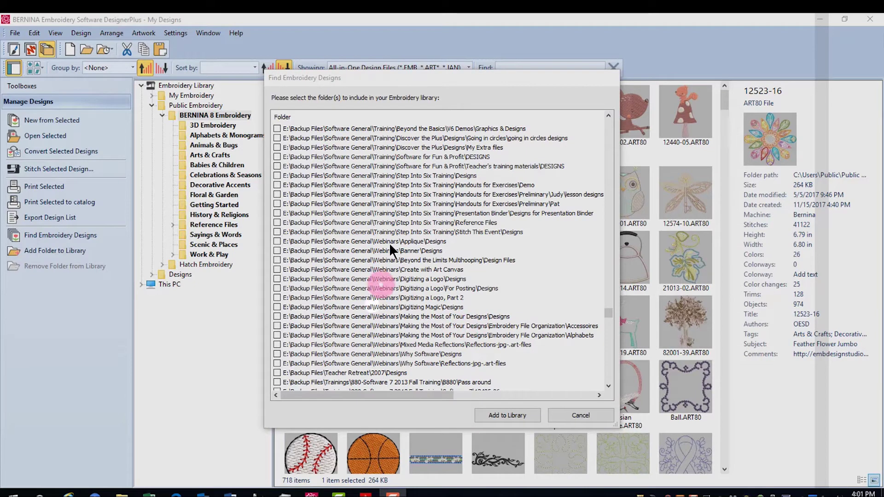
# Tick the Webinars\Digitizing Magic\Designs folder and add it to the library.
pyautogui.click(607, 320)
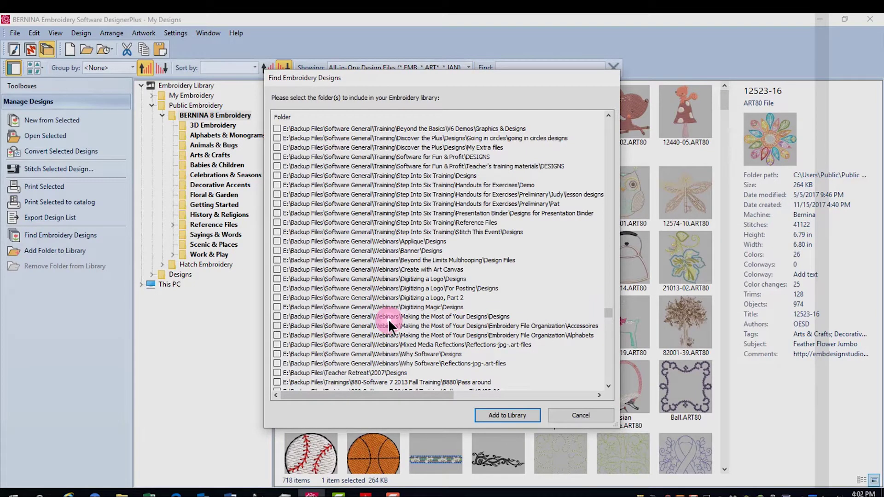
pyautogui.click(277, 307)
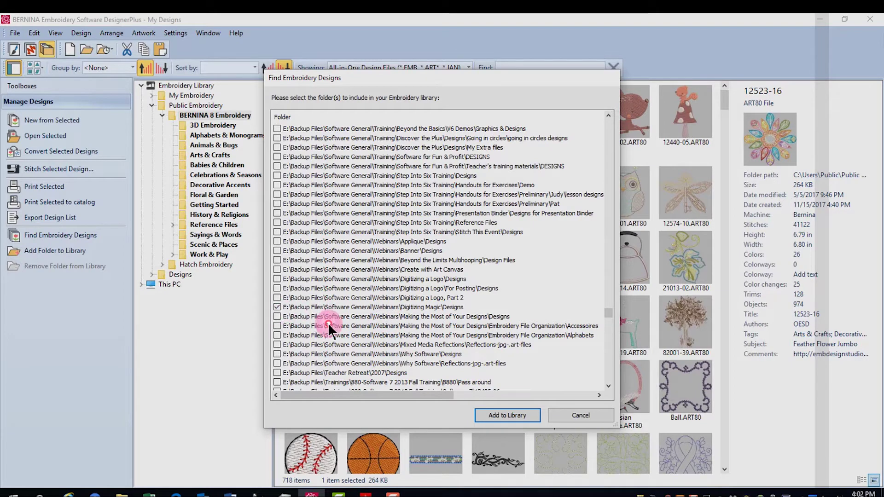
pyautogui.click(494, 418)
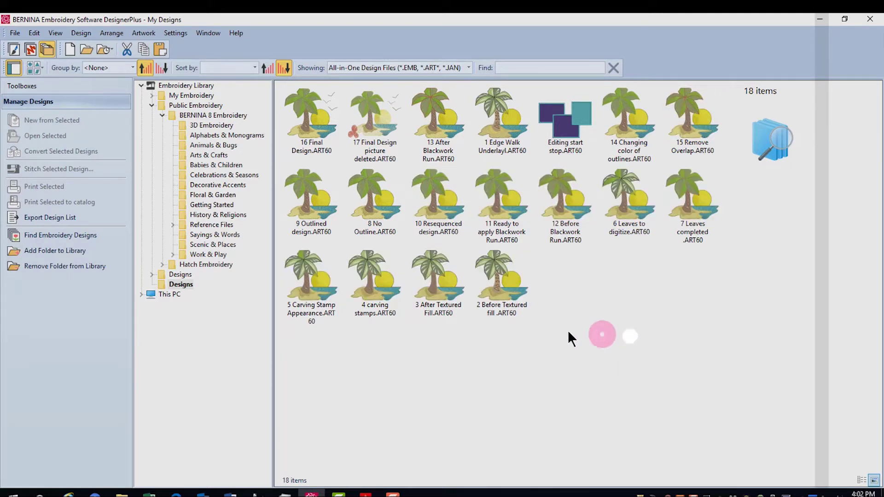
# Select the new Designs folder, cancel its rename, and expand then collapse the backup Designs folder.
pyautogui.click(185, 284)
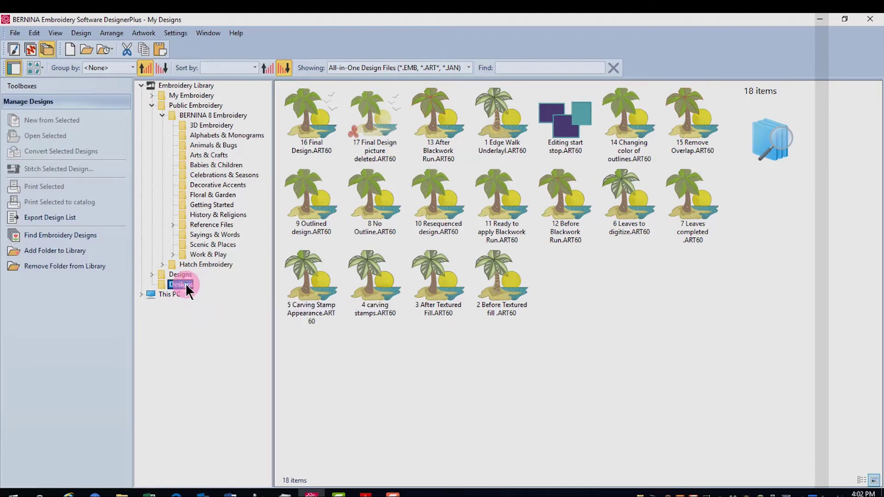
pyautogui.press('Return')
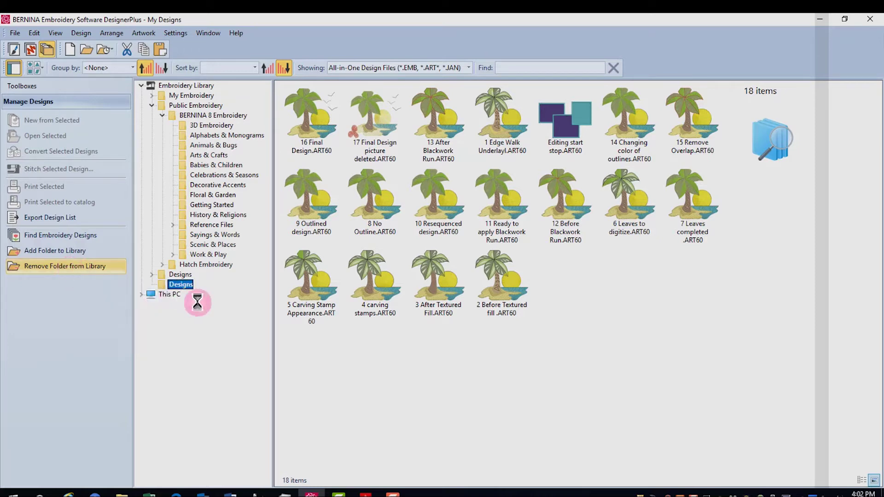
pyautogui.click(187, 285)
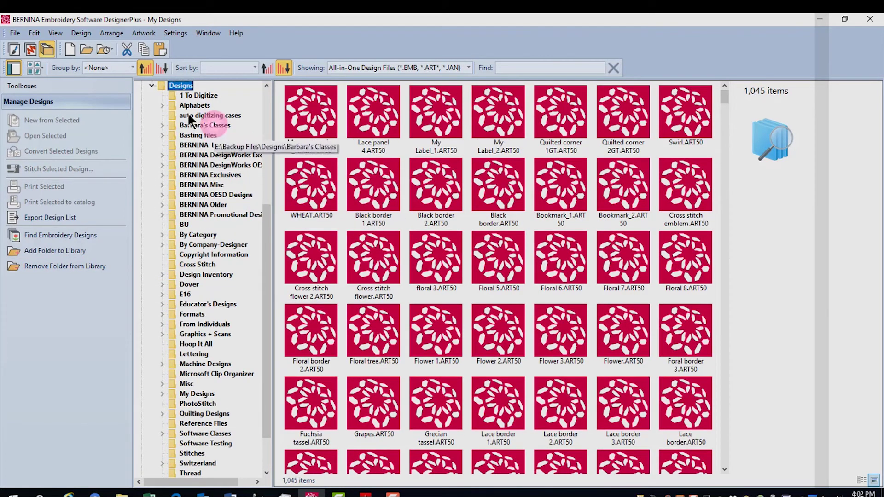
pyautogui.scroll(5, 188, 113)
pyautogui.click(151, 274)
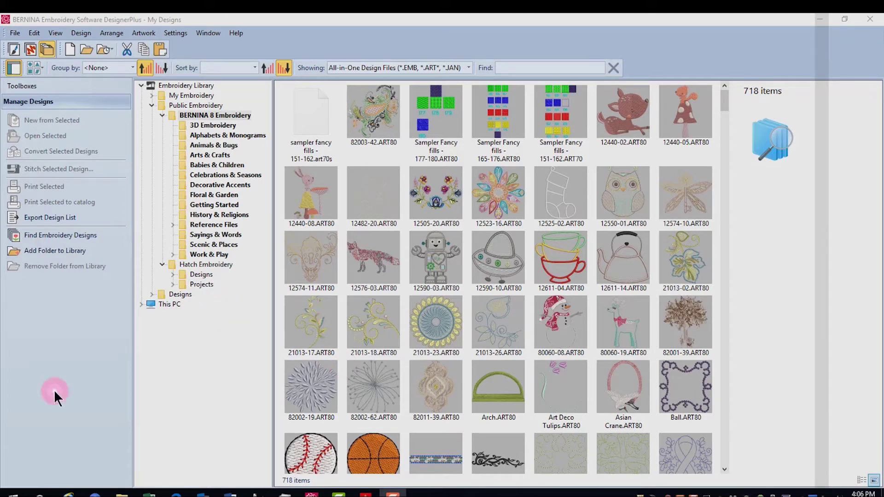
# Add the whole LBQ_Ooh-la-la (D:) drive to the library through Add Folder to Library.
pyautogui.click(47, 252)
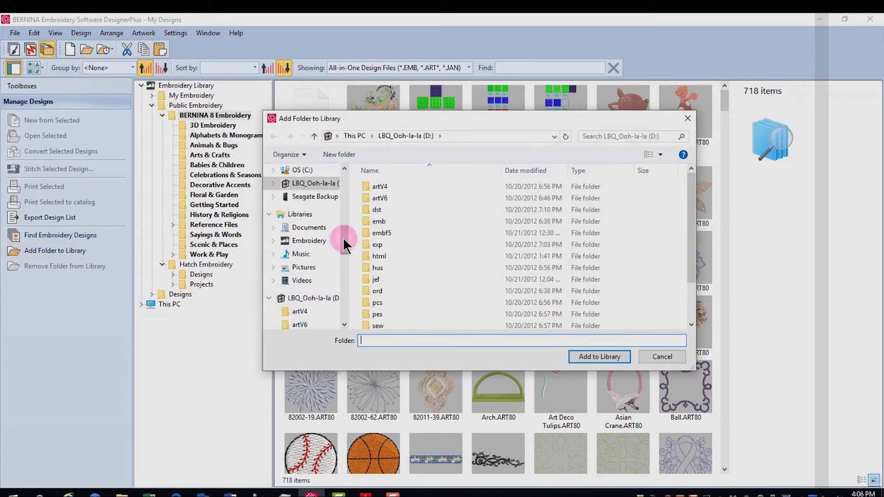
pyautogui.moveTo(343, 237); pyautogui.dragTo(343, 240)
pyautogui.click(310, 288)
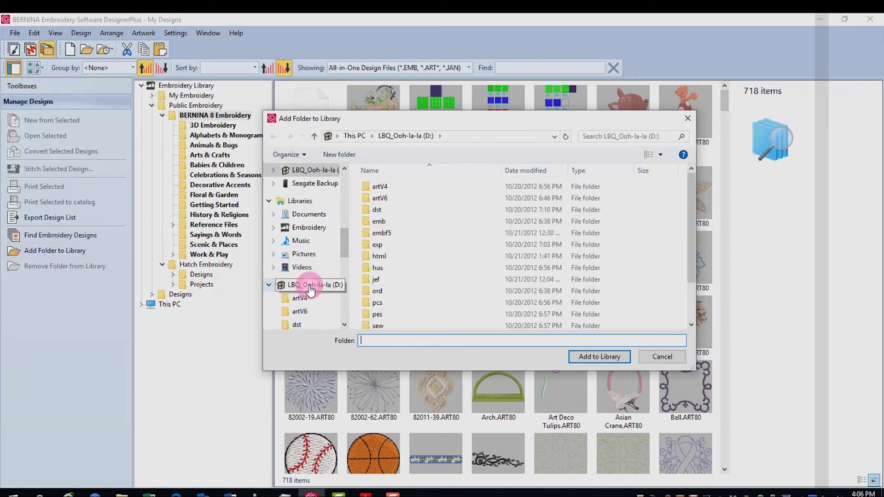
pyautogui.click(311, 287)
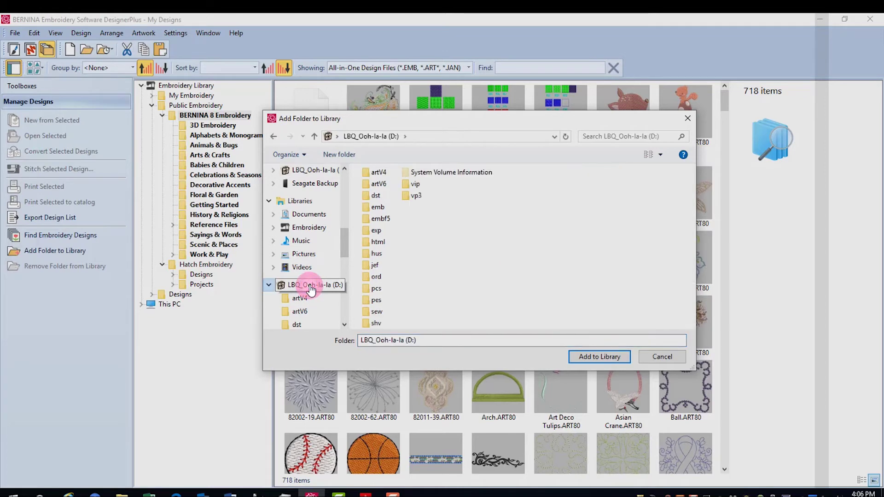
pyautogui.click(599, 357)
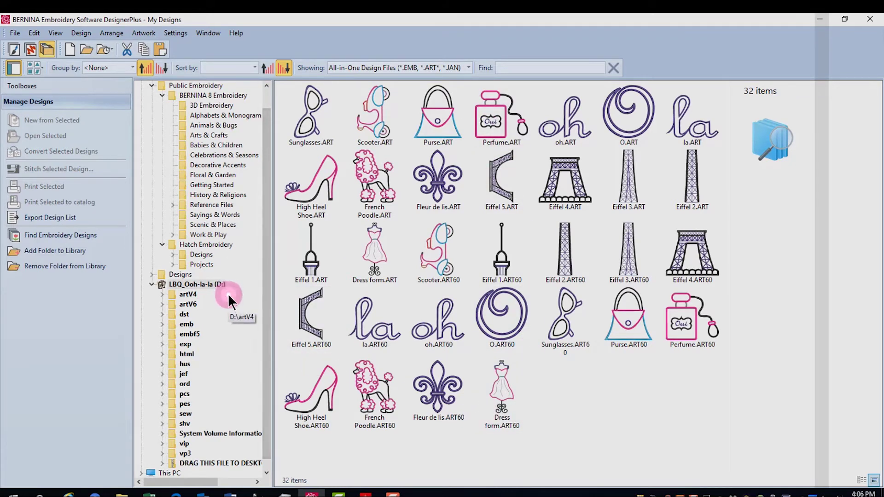
# Safely eject the LBQ_Ooh-la-la USB stick, then expand the backup Designs folder in the tree.
pyautogui.click(775, 493)
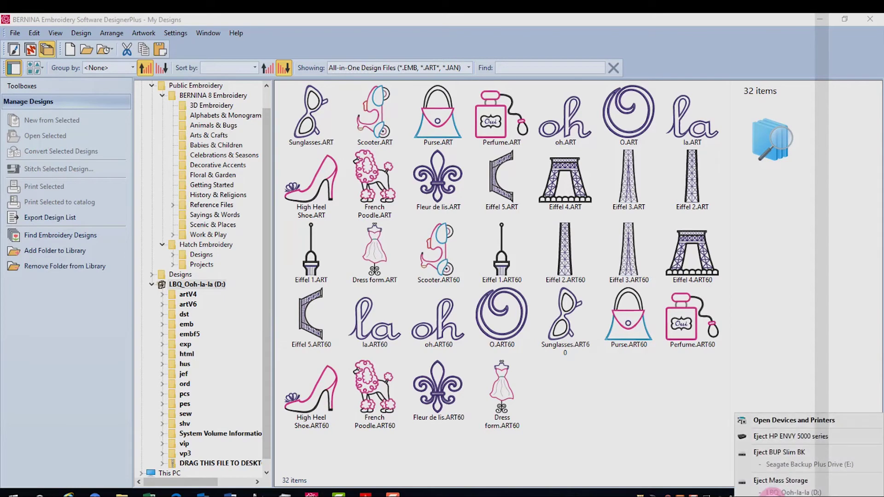
pyautogui.click(773, 452)
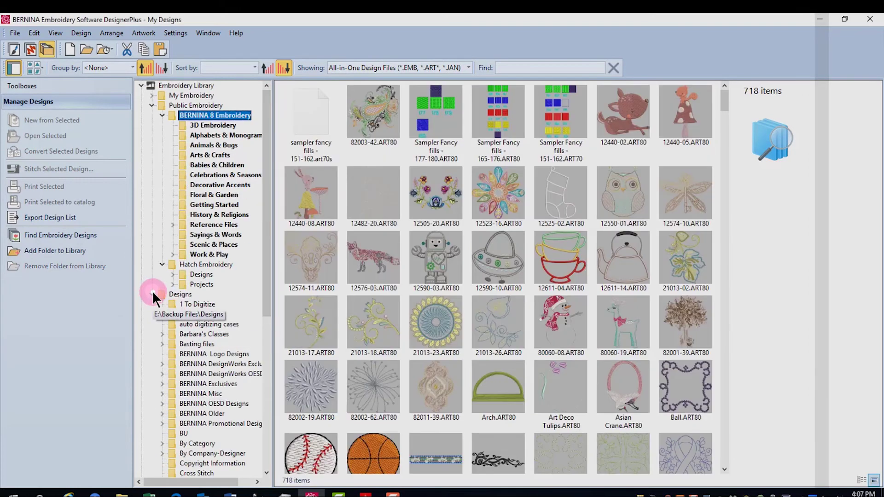
pyautogui.click(151, 295)
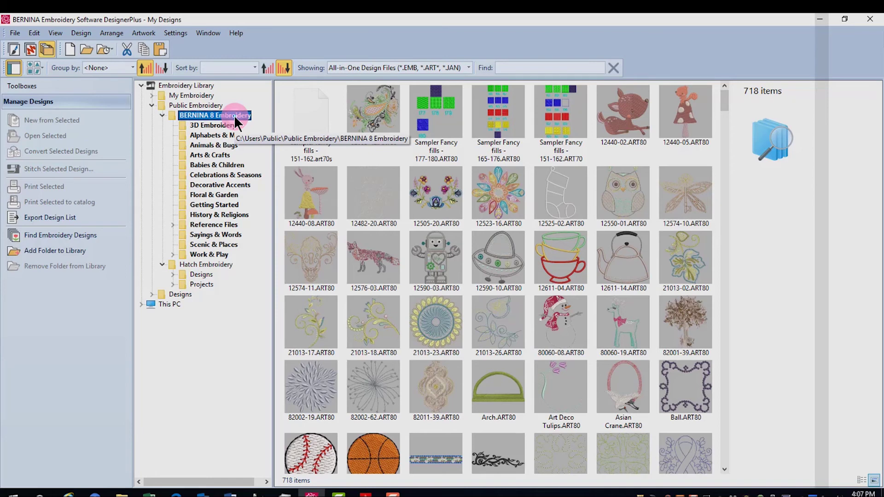
pyautogui.doubleClick(181, 296)
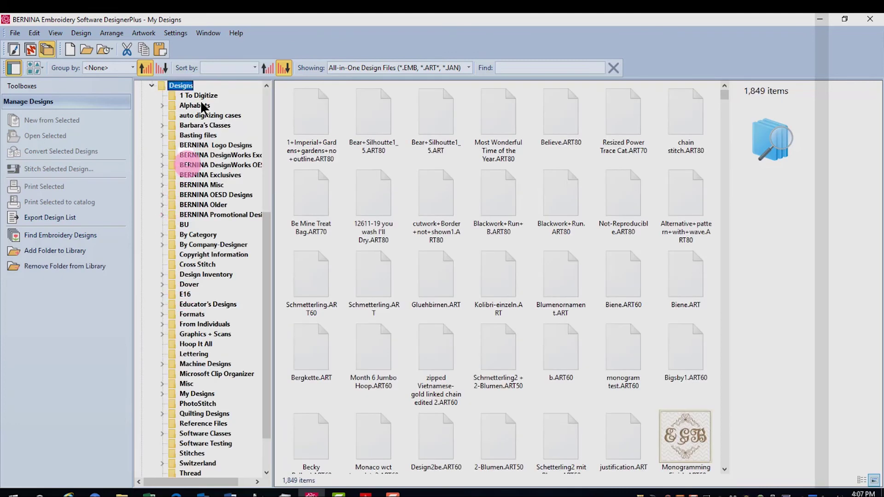